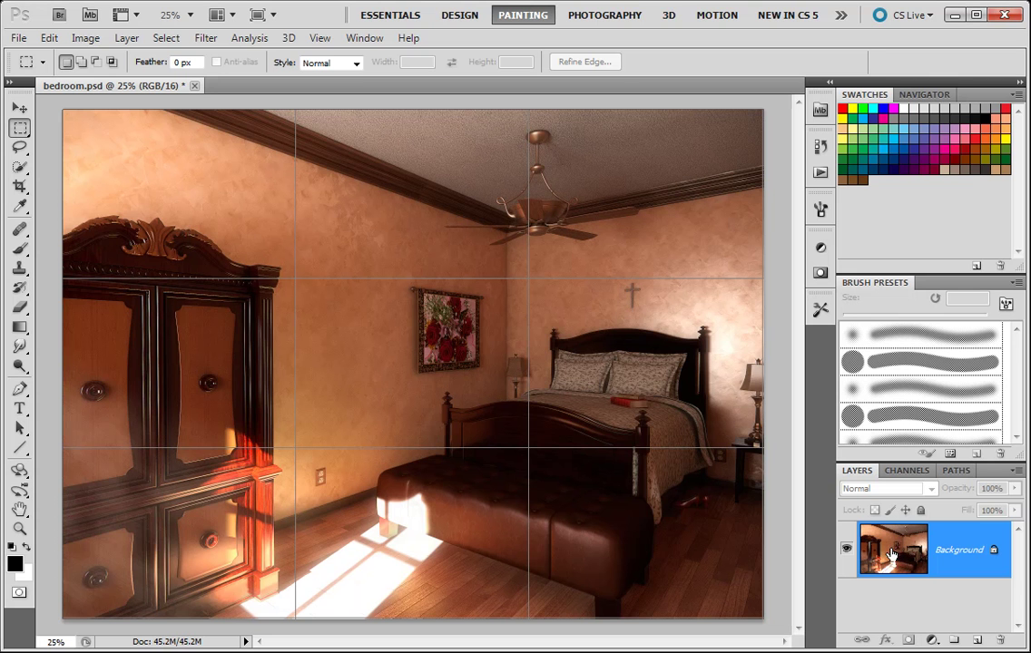
Step: Duplicate the Background layer, set the copy to Multiply, and marquee-select the room's centre
left_click_drag(892, 555, 973, 644)
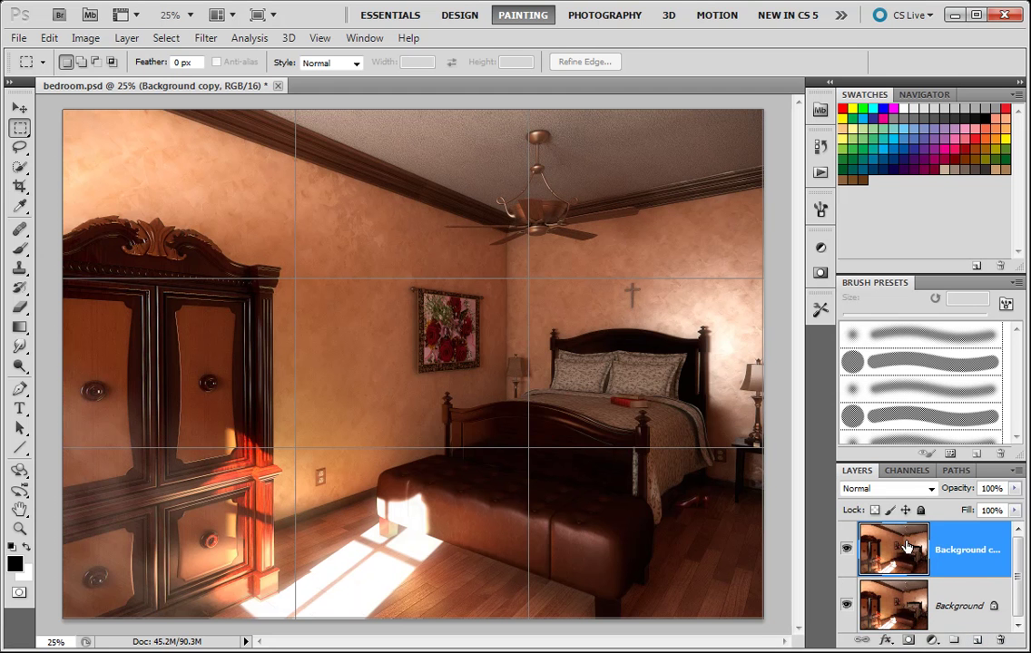
left_click(888, 489)
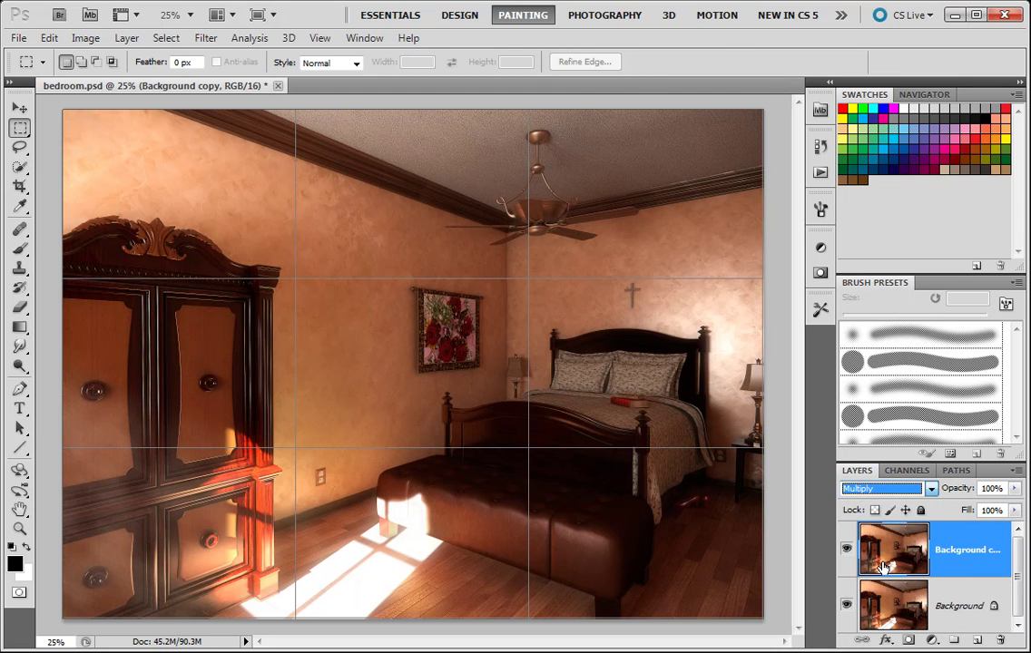
left_click(890, 554)
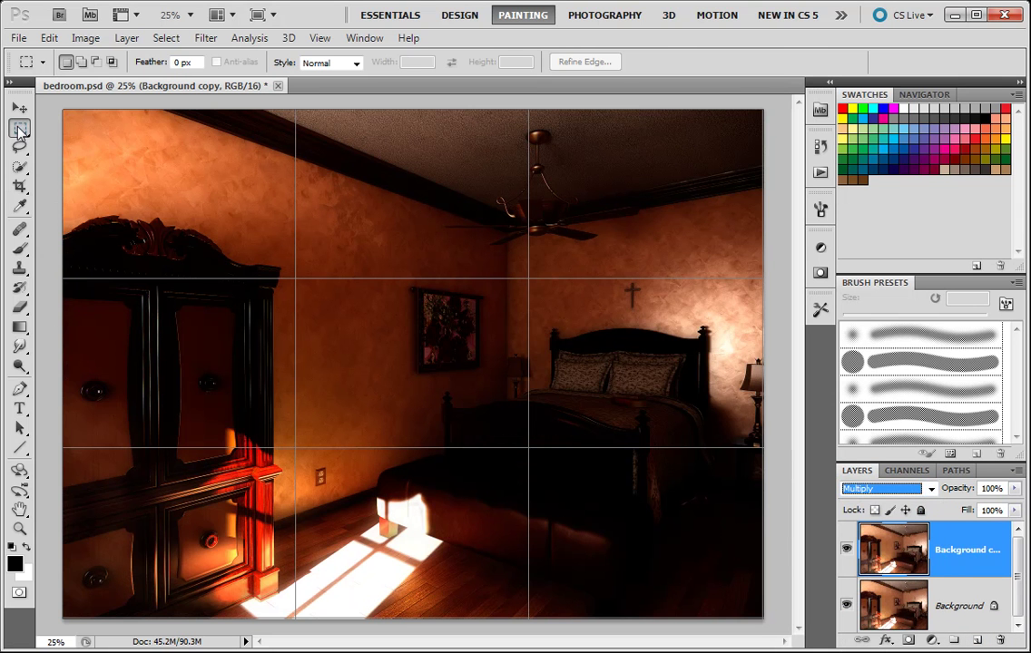
left_click_drag(173, 203, 647, 522)
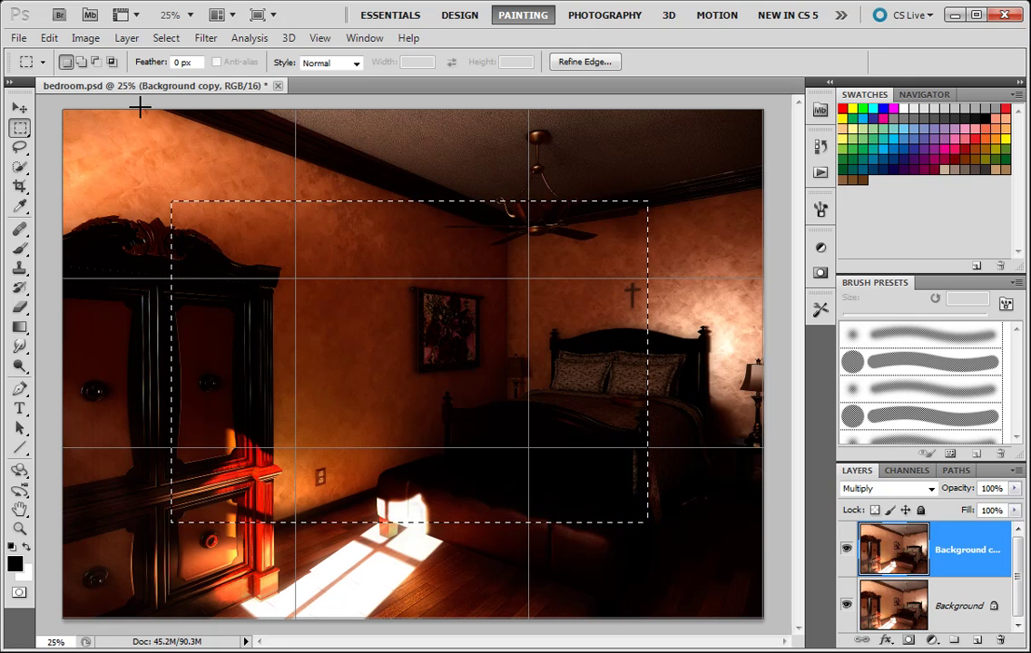
Step: Feather the central selection by 250 pixels
left_click(165, 37)
mouse_move(189, 227)
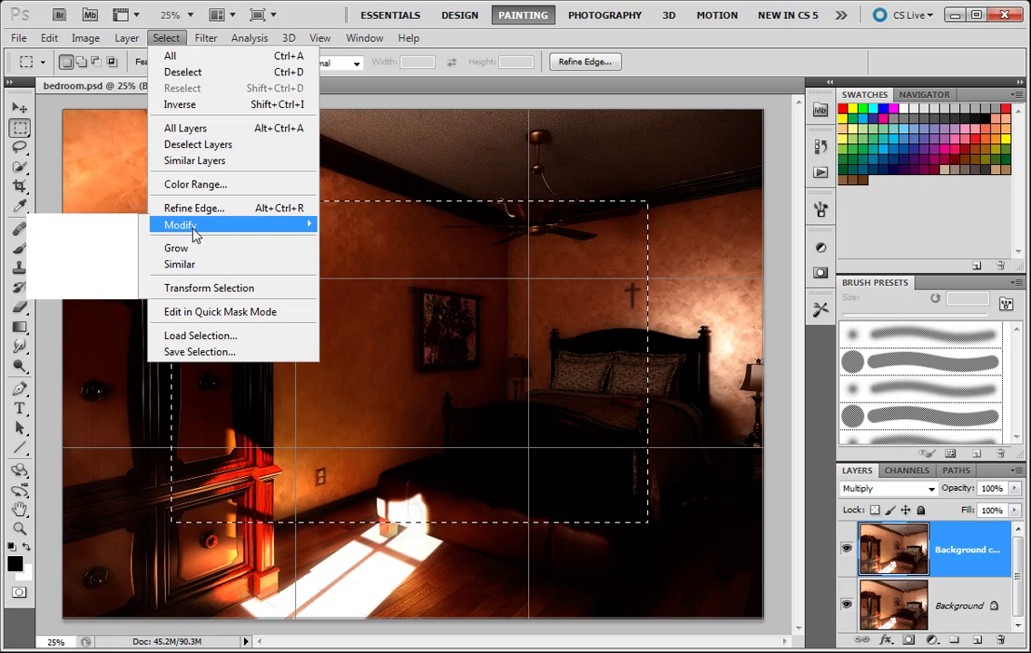
left_click(82, 290)
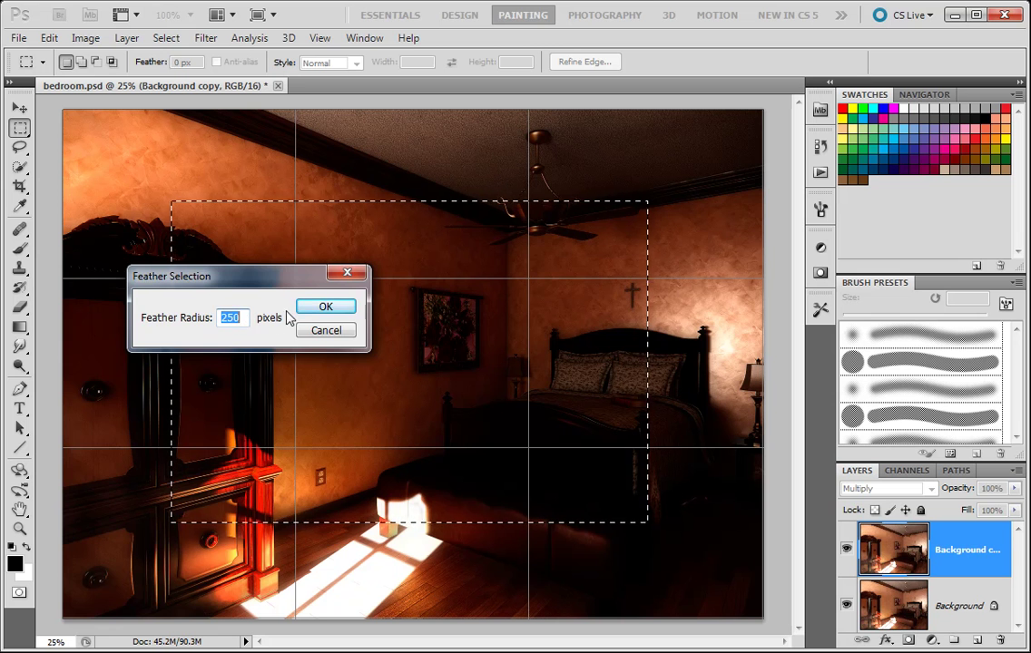
key("Return")
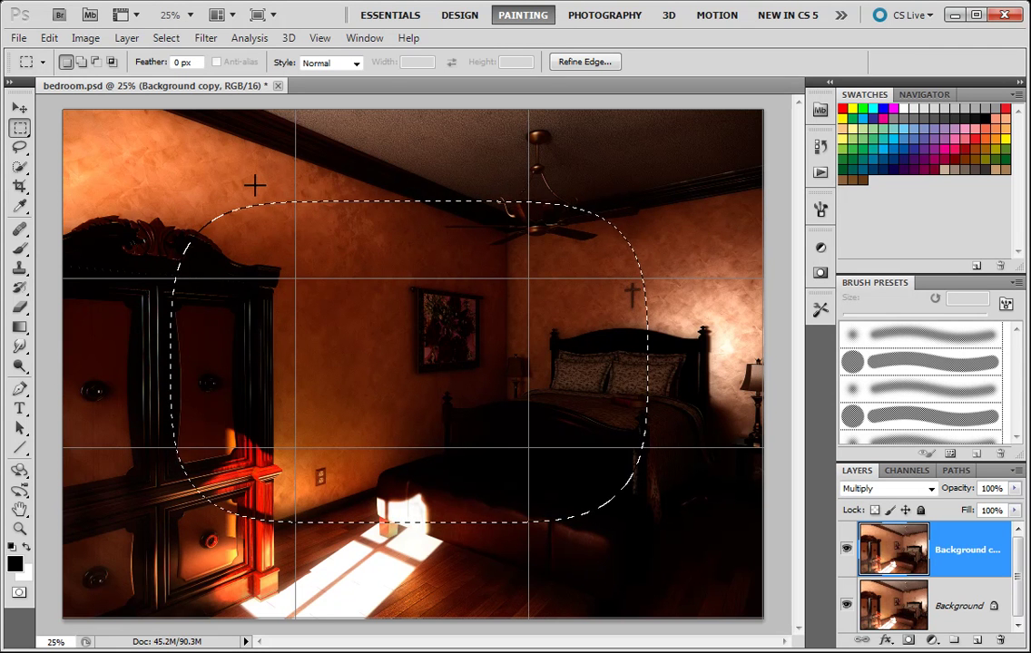
Step: Add a Hide Selection layer mask to the Multiply copy
left_click(128, 40)
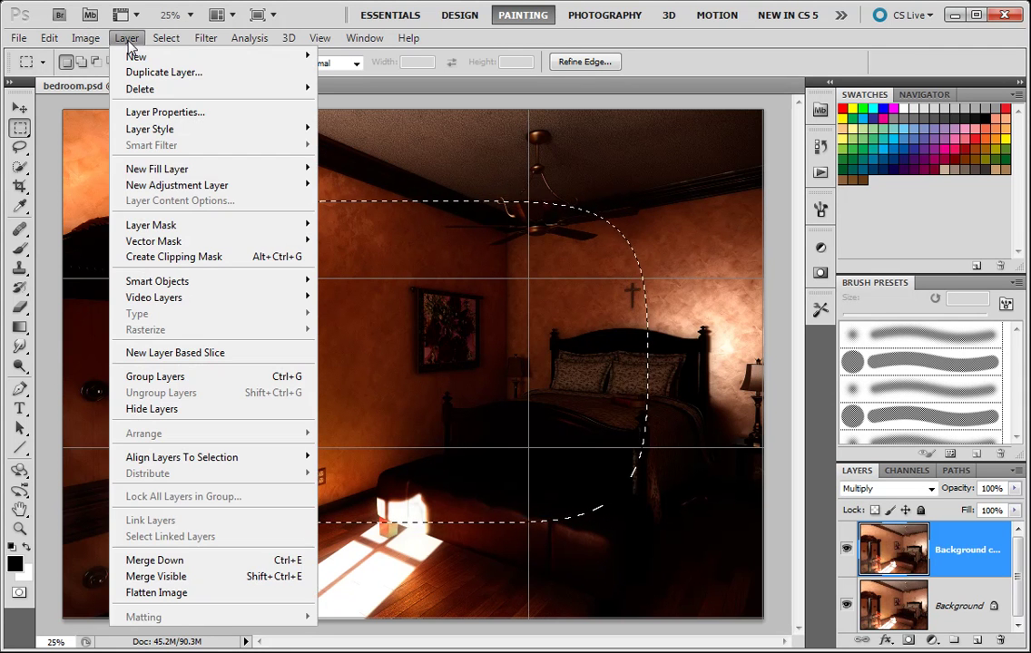
mouse_move(227, 225)
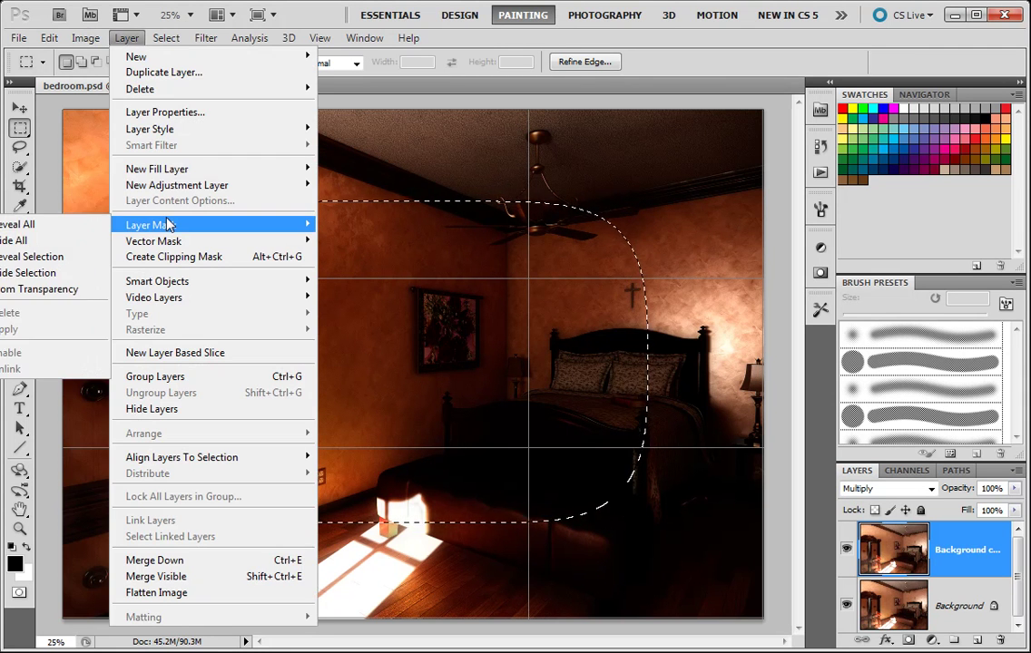
left_click(18, 272)
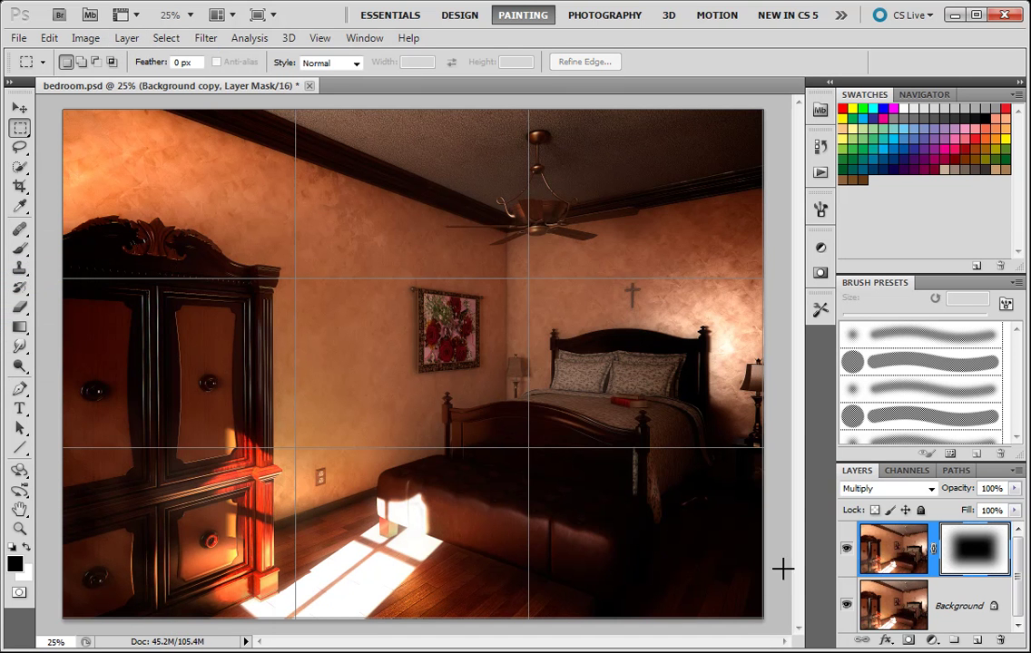
left_click(846, 549)
left_click(846, 548)
left_click(845, 550)
left_click(845, 551)
left_click(845, 551)
left_click(846, 550)
left_click(1015, 488)
left_click_drag(1014, 505, 957, 508)
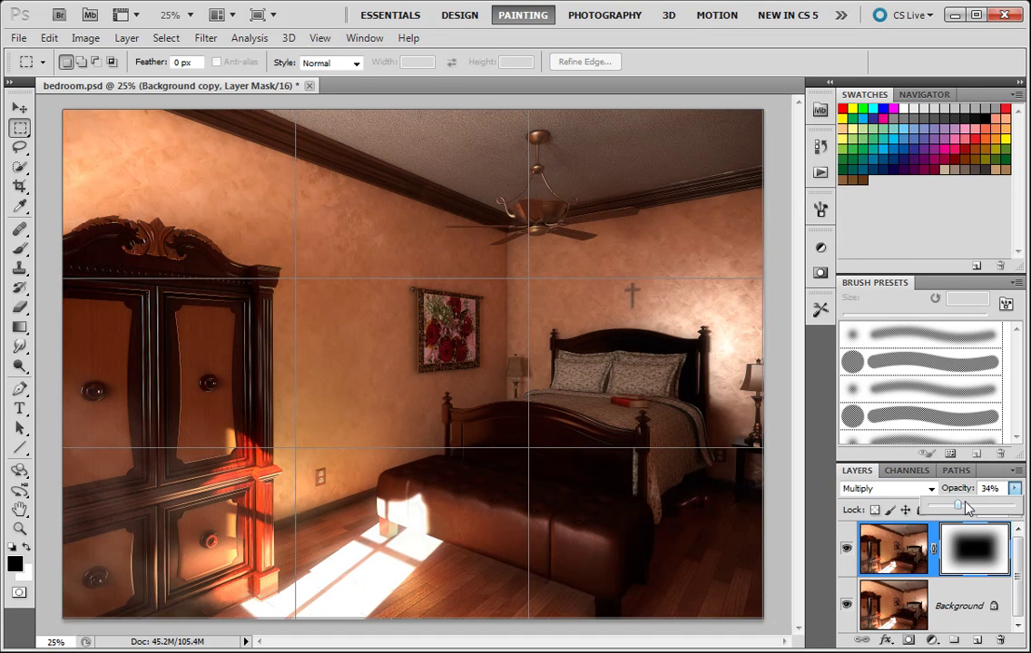
key("Return")
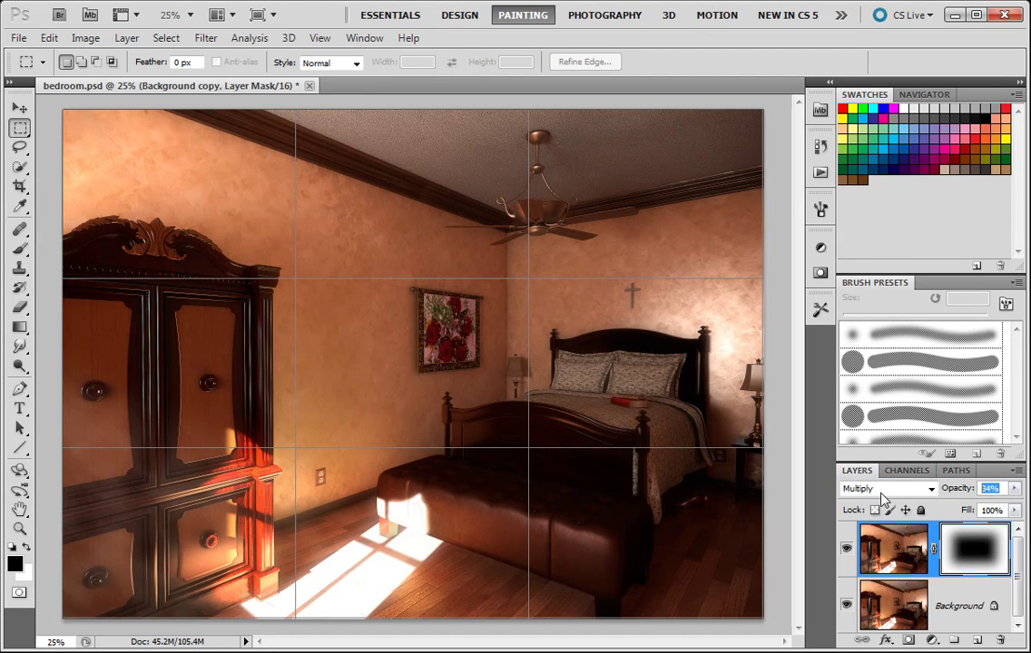
type("30")
left_click(887, 536)
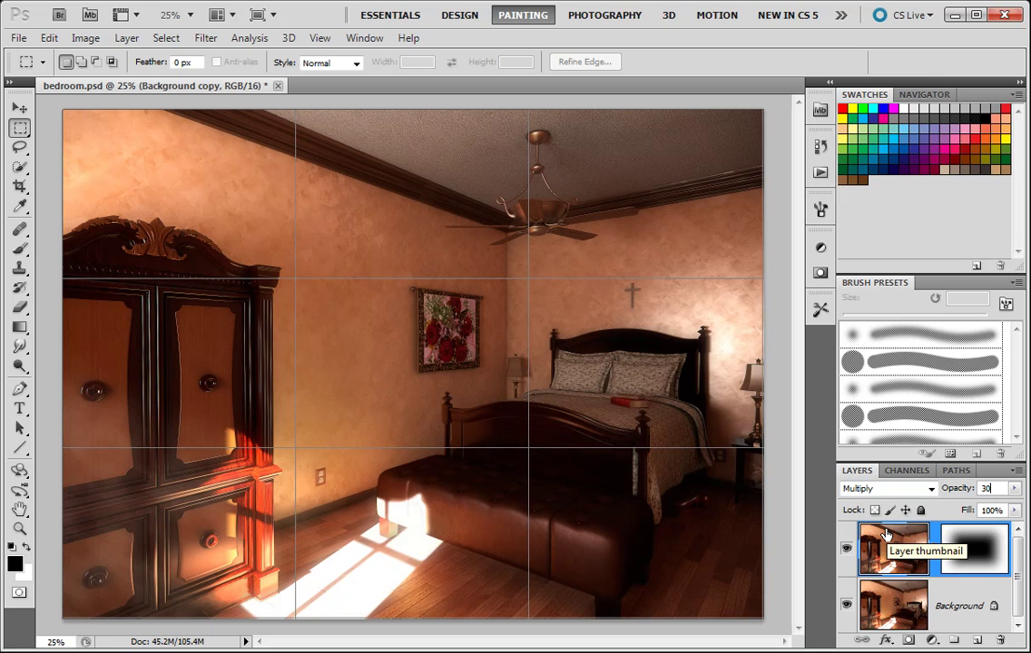
left_click(1014, 488)
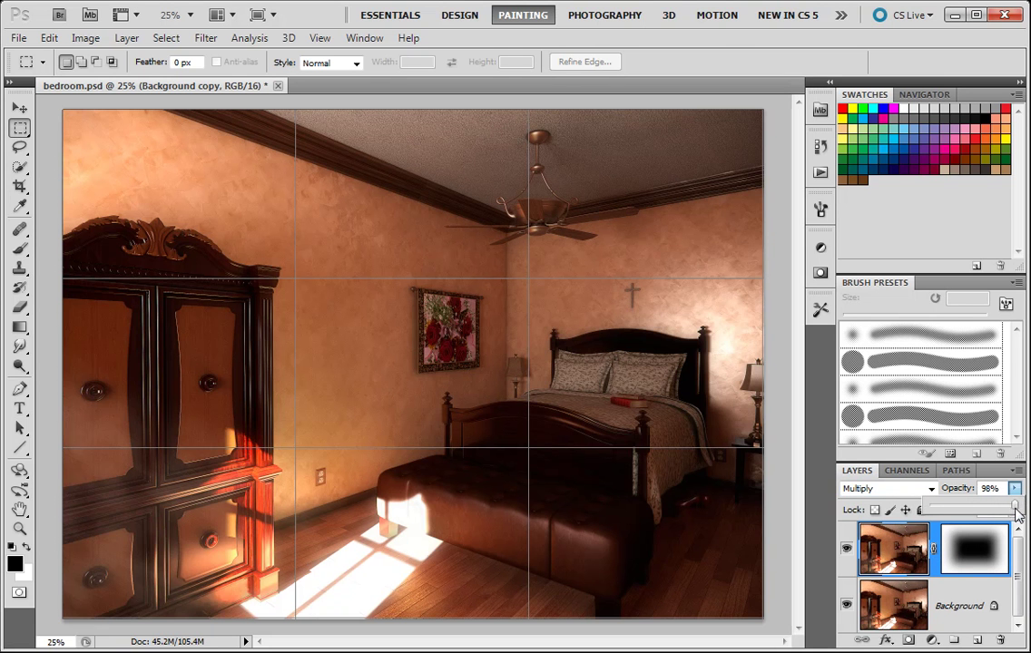
left_click_drag(994, 506, 1018, 514)
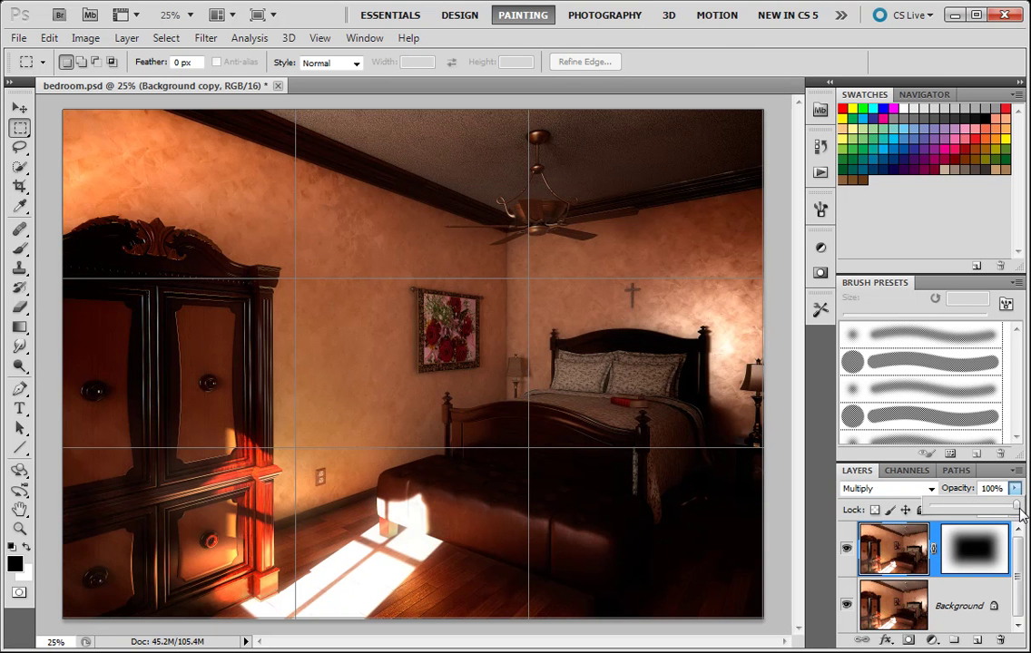
left_click(940, 498)
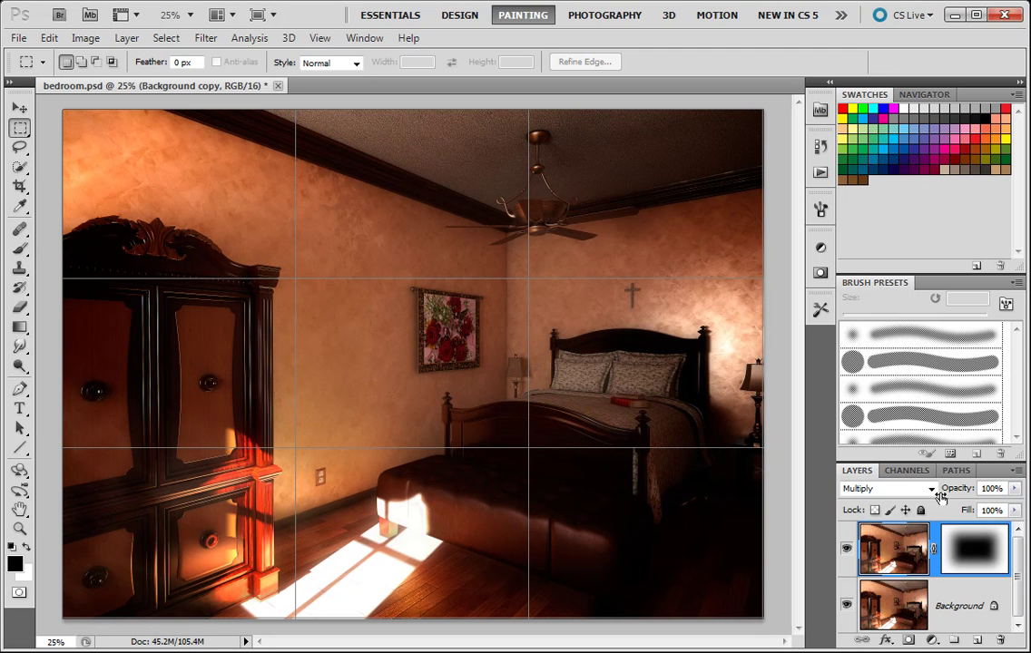
left_click_drag(961, 606, 977, 640)
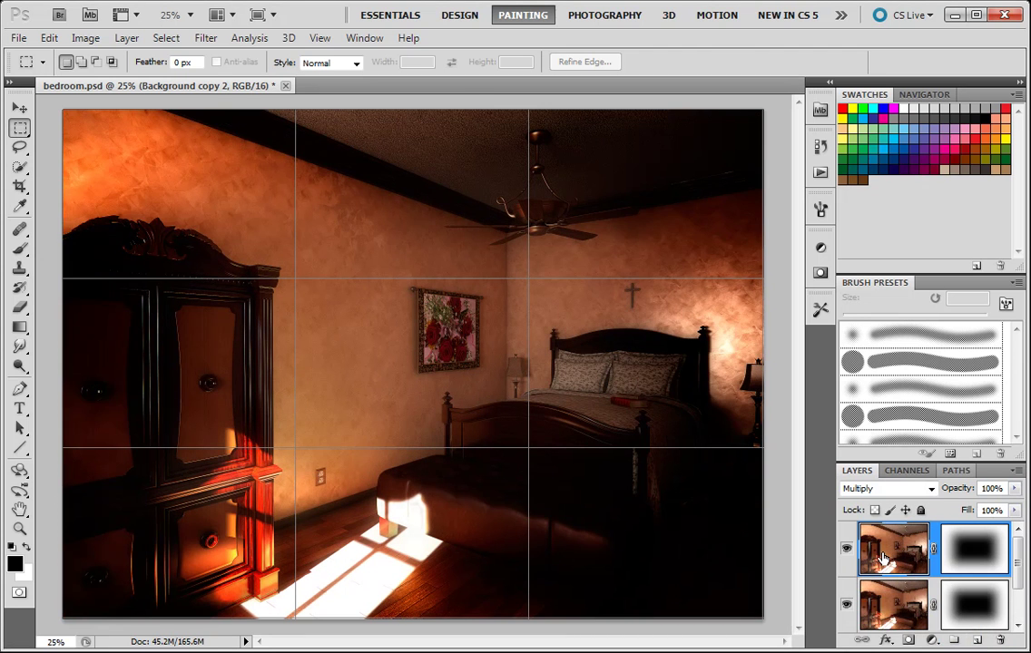
Step: Merge away the vignette layers so only the original Background remains in bedroom.psd
key("ctrl+e")
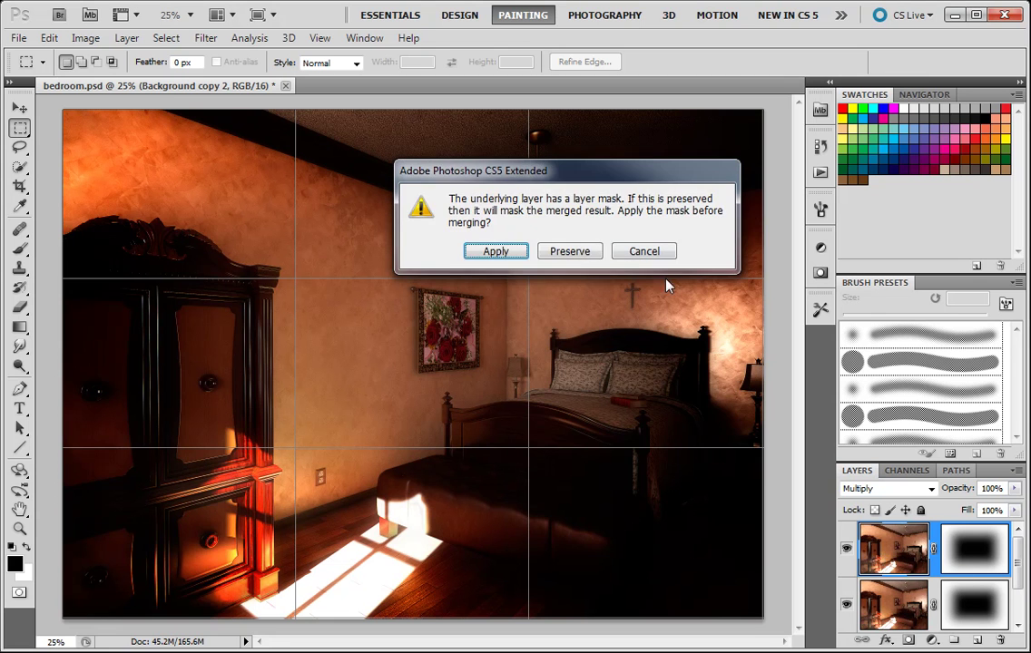
left_click(502, 247)
key("ctrl+z")
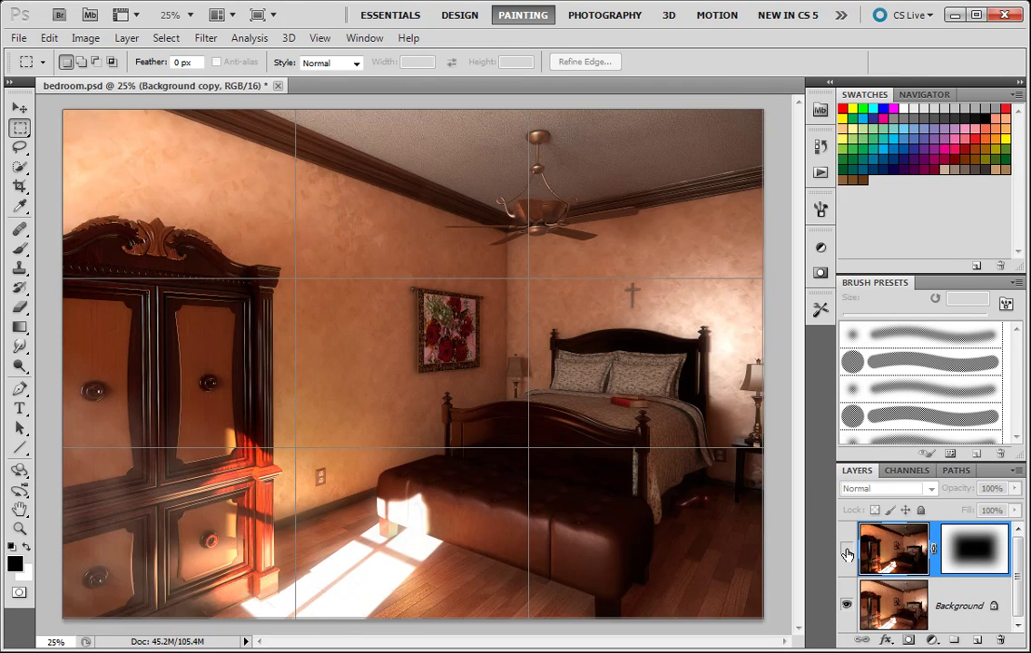
key("ctrl+z")
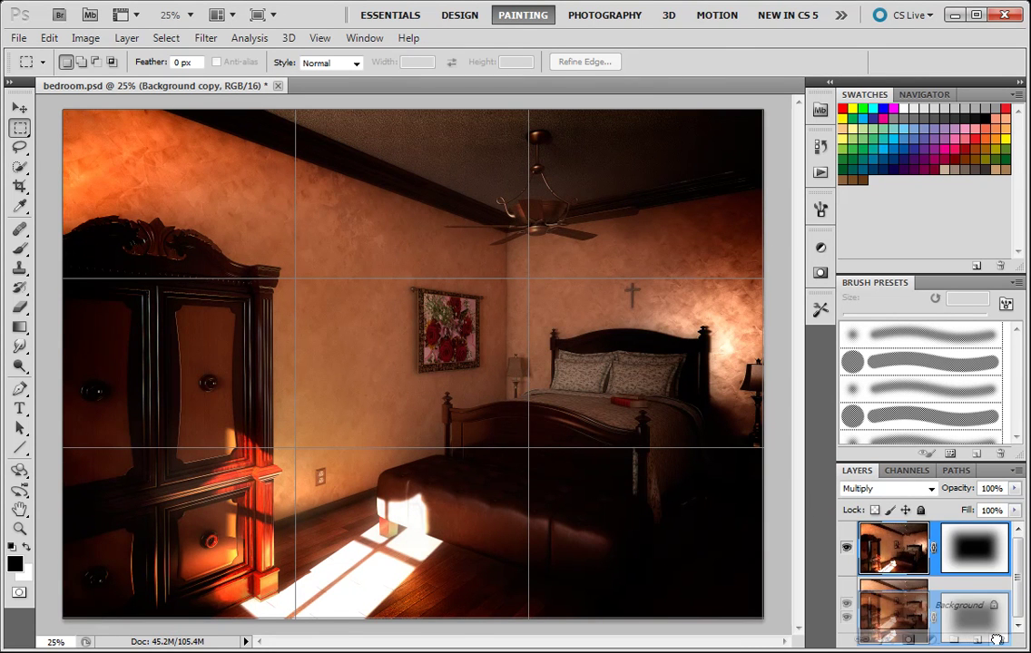
key("ctrl+e")
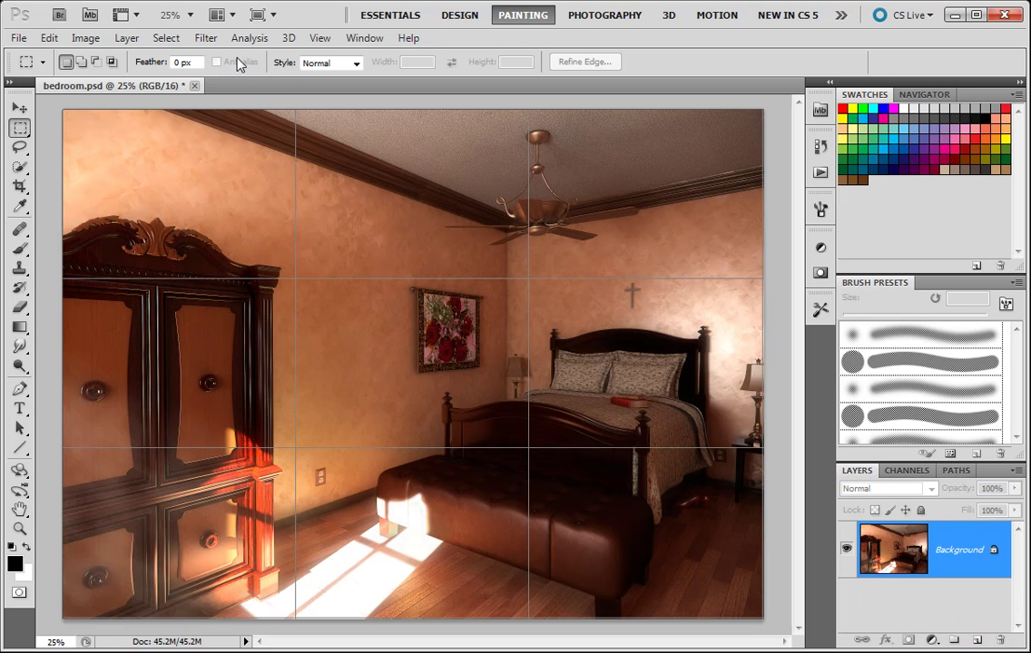
Step: In Lens Correction, choose camera NIKON COOLPIX P6000 and lens Nikon 6-24mm f/2.7-5.9
left_click(205, 40)
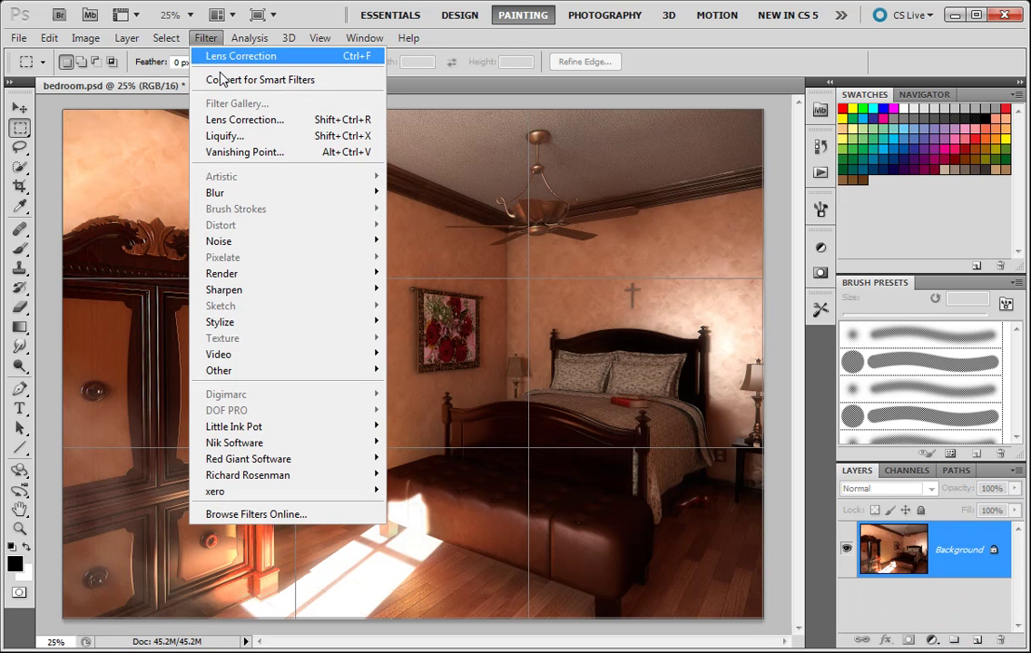
left_click(245, 120)
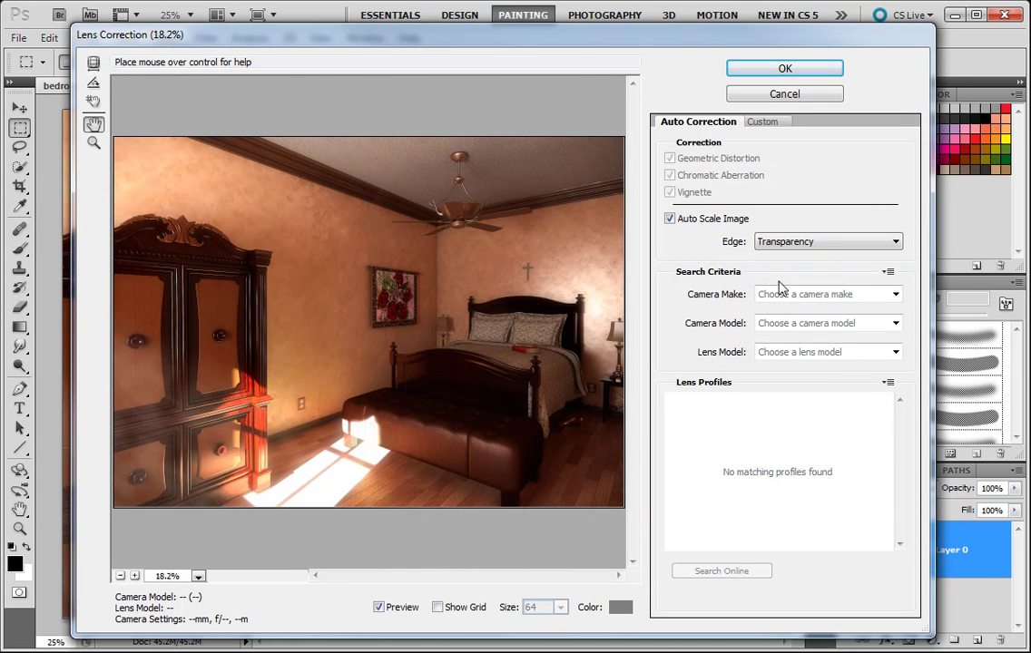
left_click(779, 296)
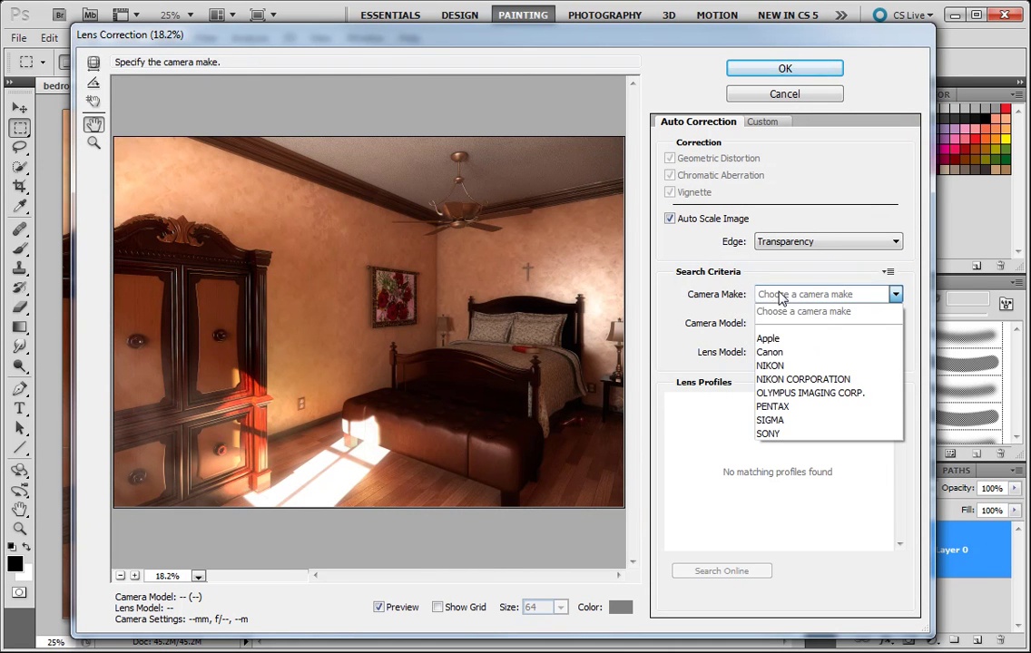
left_click(769, 366)
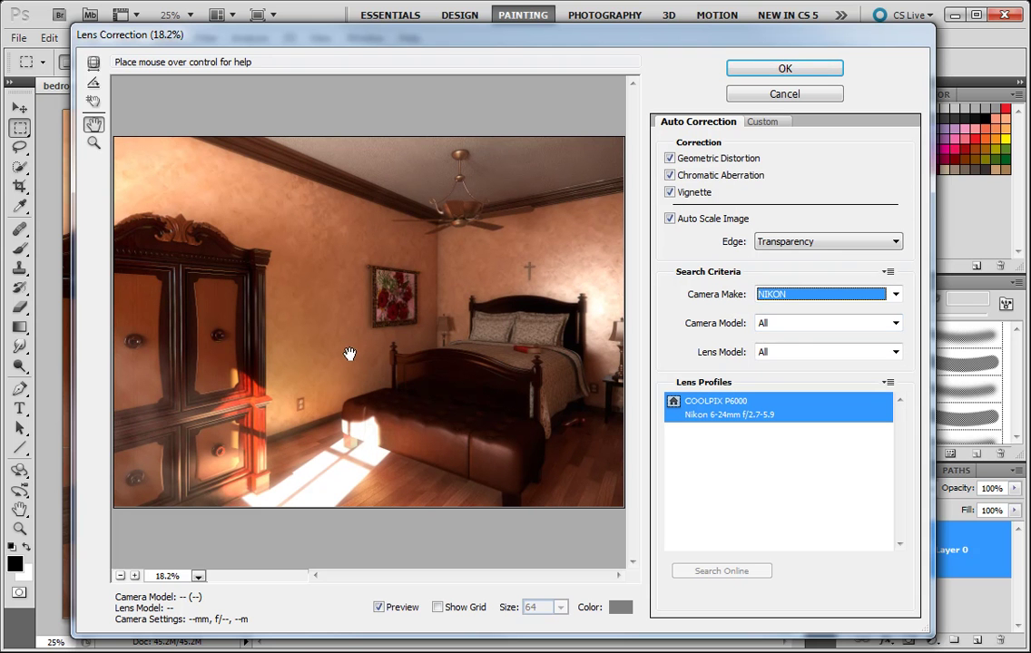
left_click(798, 323)
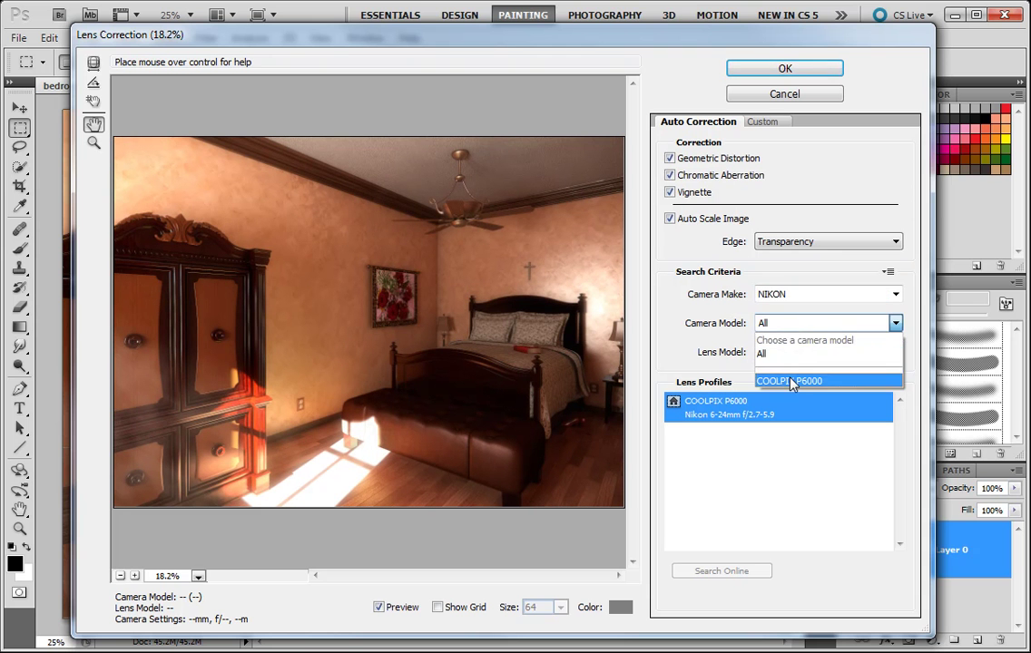
left_click(771, 378)
left_click(794, 356)
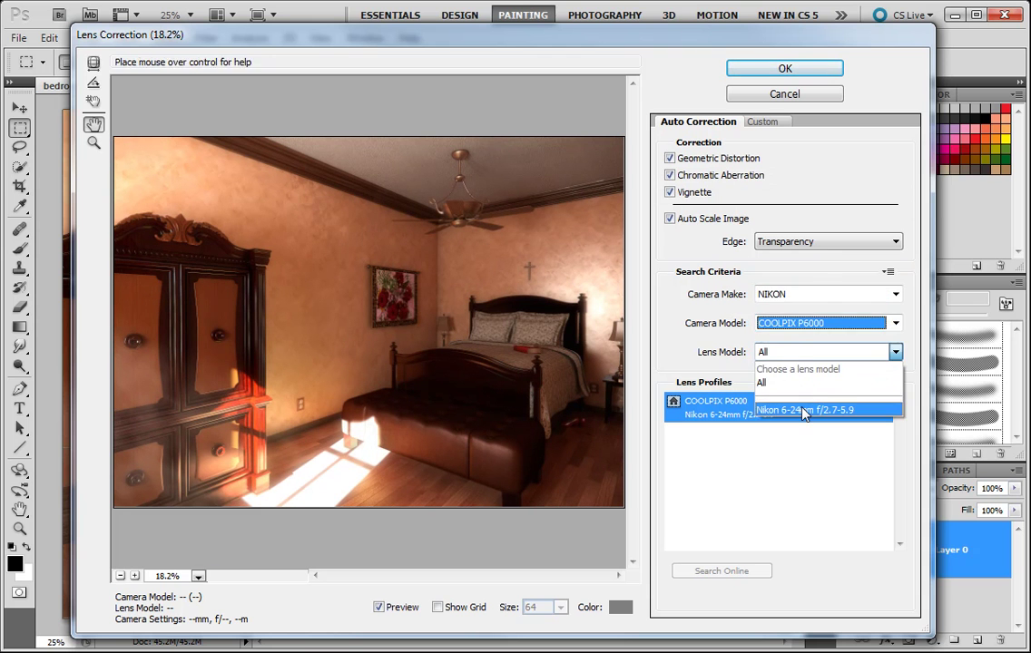
left_click(742, 414)
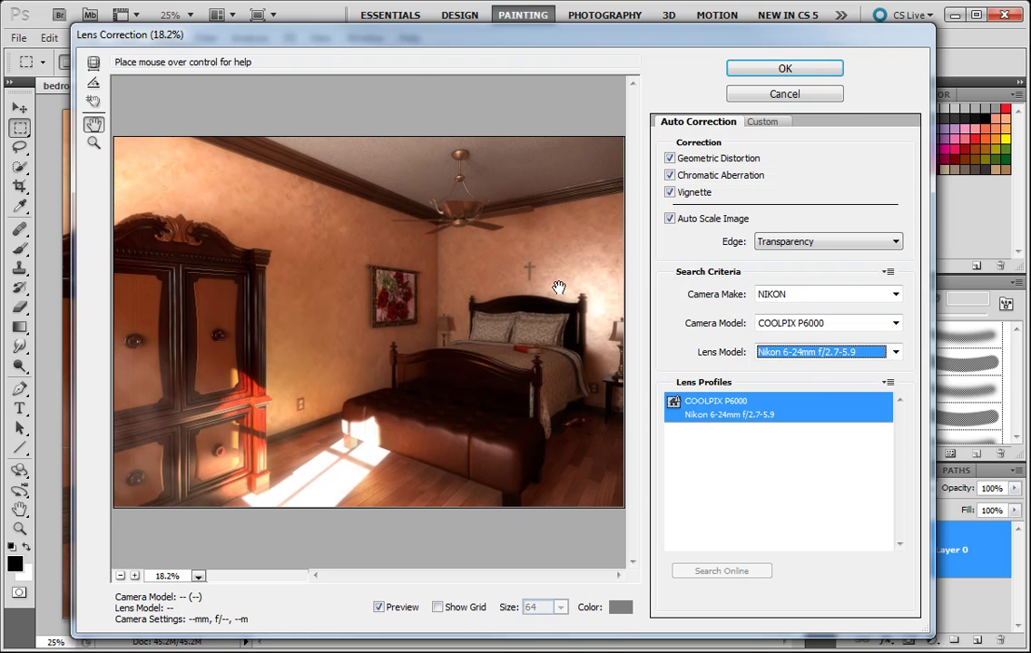
Step: On the Custom tab, set Vignette Amount to -60 and Midpoint to +77
left_click(776, 122)
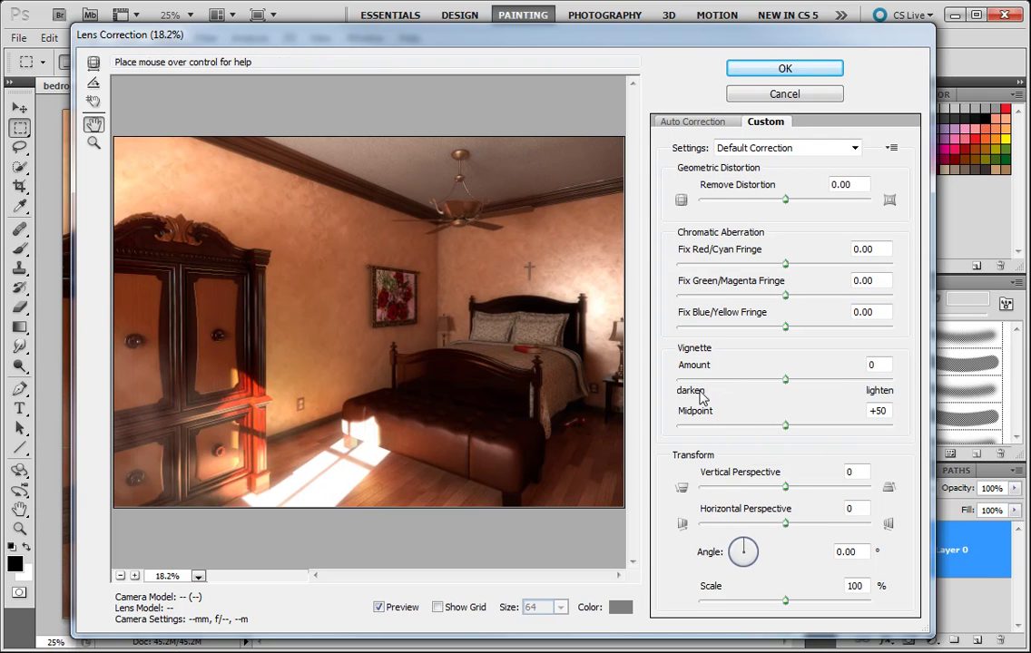
left_click_drag(785, 379, 721, 387)
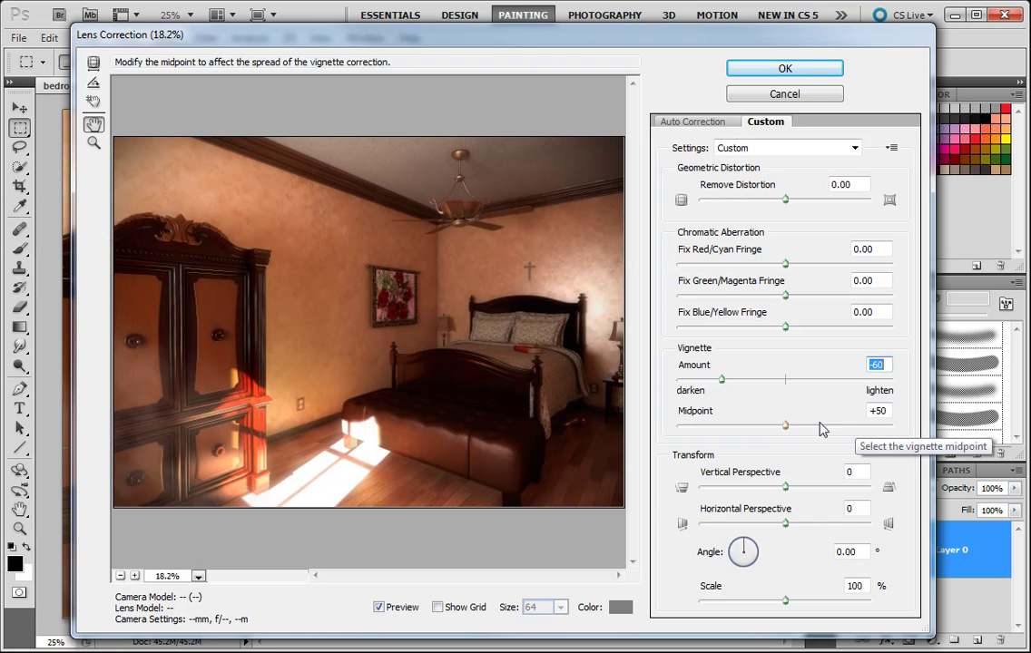
left_click_drag(787, 434, 853, 444)
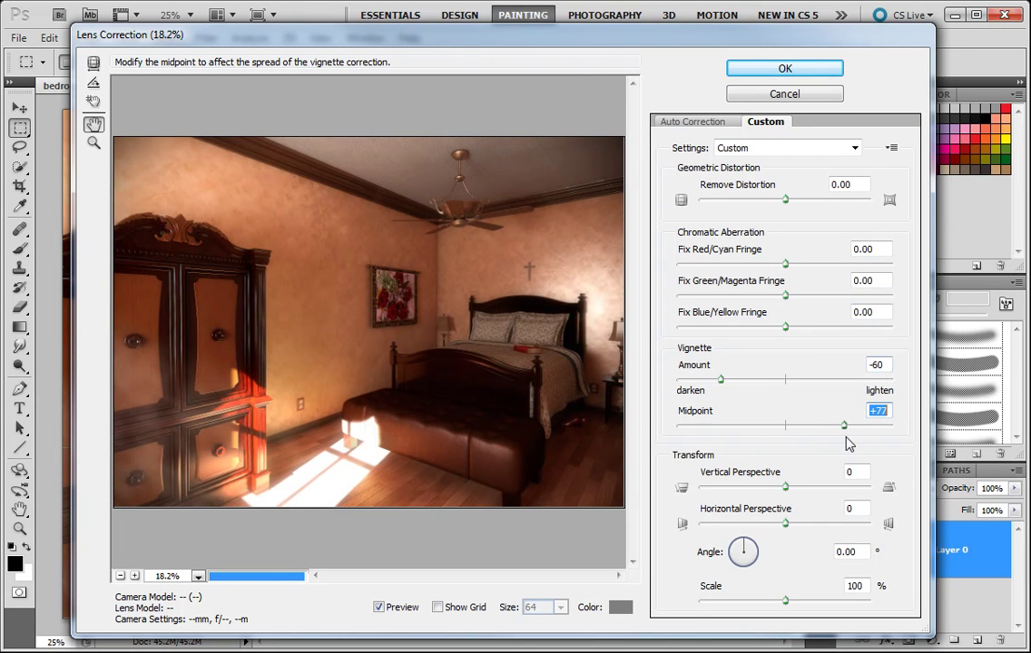